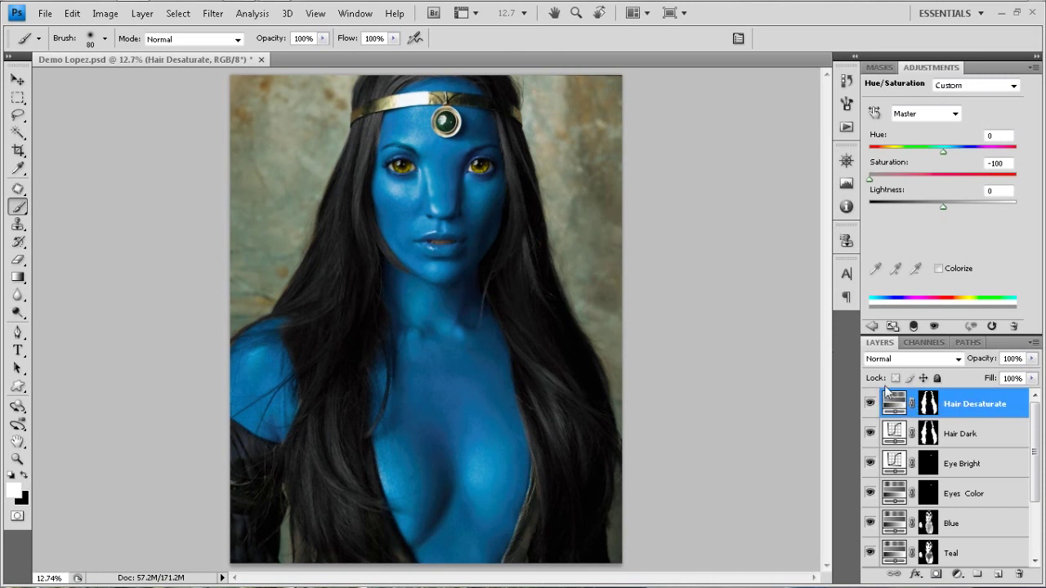
Add a Curves adjustment layer above Hair Desaturate, lower its white point output to 115, and invert its mask to black
{"action": "left_click", "coordinate": [956, 573]}
{"action": "left_click", "coordinate": [945, 350]}
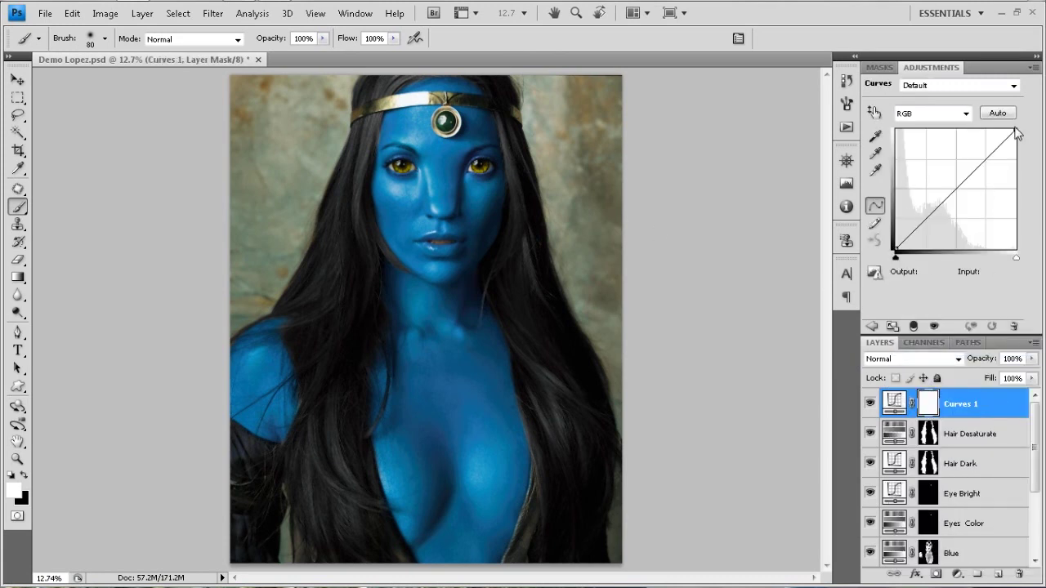
{"action": "left_click_drag", "start_coordinate": [1016, 133], "coordinate": [1027, 203]}
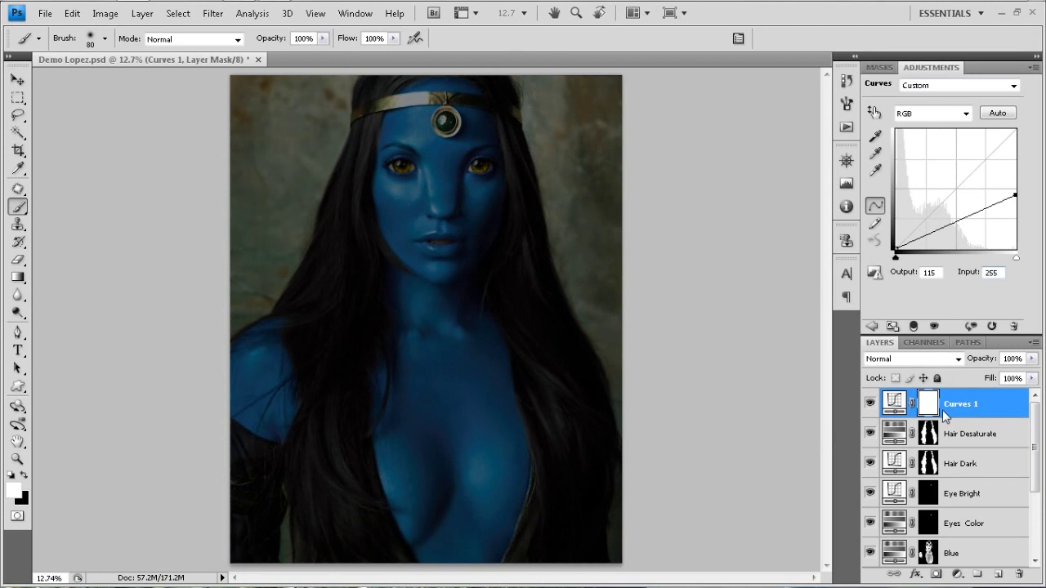
{"action": "key", "text": "ctrl+i"}
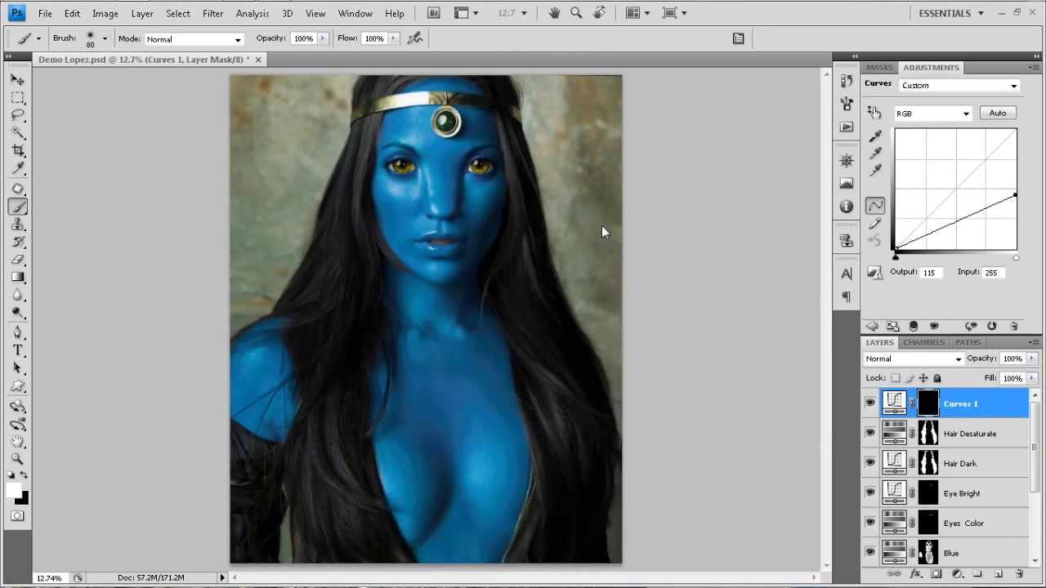
Paint white into the Curves 1 mask over the background on both sides of the figure with a 500 px brush
{"action": "key", "text": "bracketright"}
{"action": "key", "text": "bracketright"}
{"action": "key", "text": "bracketright"}
{"action": "key", "text": "bracketright"}
{"action": "key", "text": "bracketright"}
{"action": "key", "text": "bracketright"}
{"action": "key", "text": "bracketright"}
{"action": "key", "text": "bracketright"}
{"action": "key", "text": "bracketright"}
{"action": "key", "text": "bracketright"}
{"action": "key", "text": "bracketright"}
{"action": "key", "text": "bracketright"}
{"action": "key", "text": "bracketright"}
{"action": "key", "text": "bracketright"}
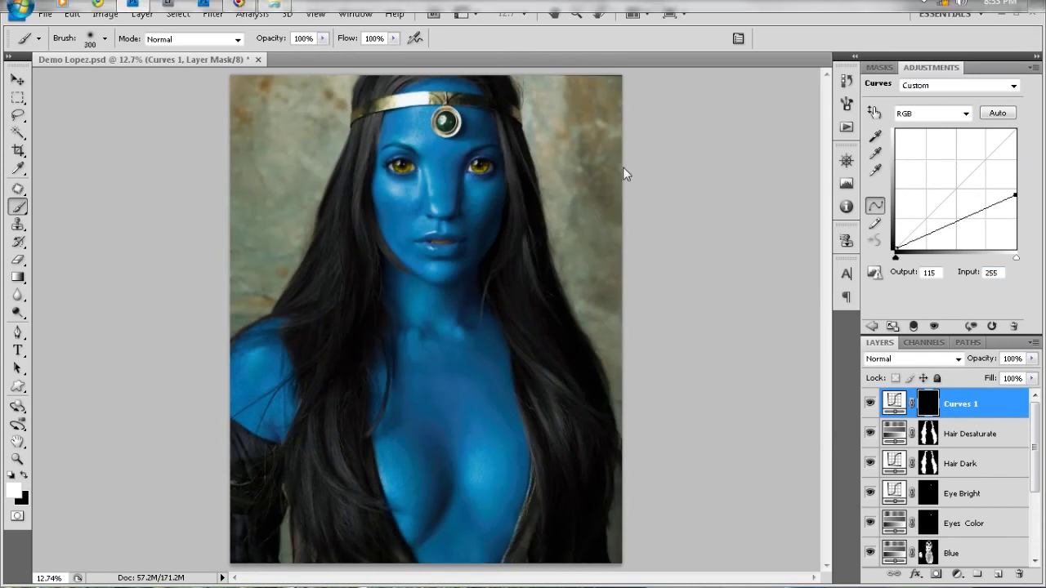
{"action": "mouse_move", "coordinate": [620, 175]}
{"action": "left_mouse_down"}
{"action": "mouse_move", "coordinate": [614, 88]}
{"action": "mouse_move", "coordinate": [532, 91]}
{"action": "mouse_move", "coordinate": [575, 234]}
{"action": "left_mouse_up"}
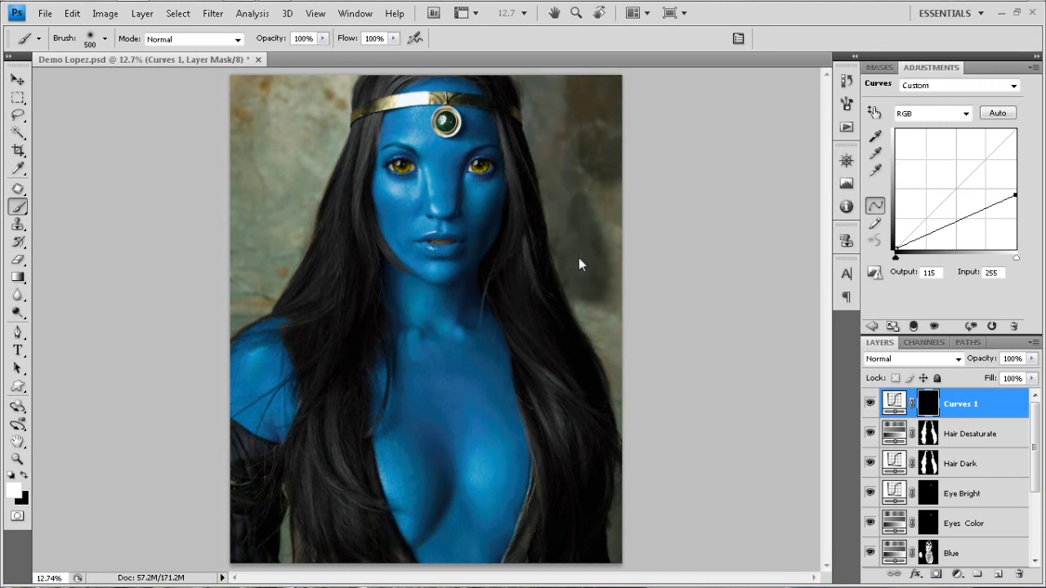
{"action": "mouse_move", "coordinate": [612, 345]}
{"action": "left_mouse_down"}
{"action": "mouse_move", "coordinate": [597, 308]}
{"action": "mouse_move", "coordinate": [630, 415]}
{"action": "mouse_move", "coordinate": [607, 202]}
{"action": "left_mouse_up"}
{"action": "mouse_move", "coordinate": [287, 174]}
{"action": "left_mouse_down"}
{"action": "mouse_move", "coordinate": [297, 224]}
{"action": "mouse_move", "coordinate": [297, 188]}
{"action": "mouse_move", "coordinate": [321, 127]}
{"action": "mouse_move", "coordinate": [290, 136]}
{"action": "mouse_move", "coordinate": [279, 72]}
{"action": "mouse_move", "coordinate": [259, 93]}
{"action": "mouse_move", "coordinate": [236, 287]}
{"action": "mouse_move", "coordinate": [213, 321]}
{"action": "left_mouse_up"}
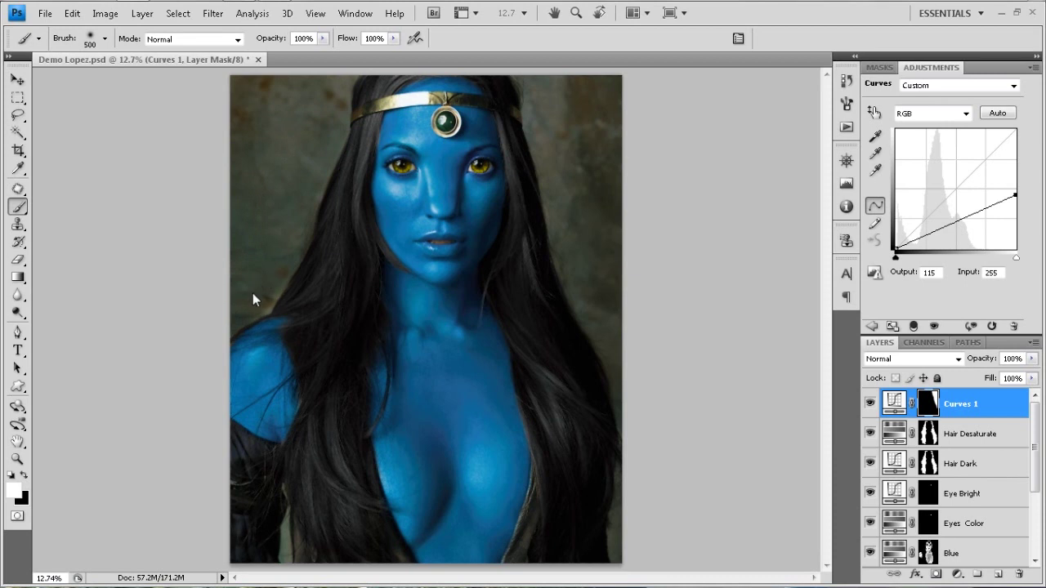
Refine the Curves 1 mask along the hair and the lower-left background using smaller brushes of 200 px and 100 px
{"action": "key", "text": "bracketleft"}
{"action": "key", "text": "bracketleft"}
{"action": "key", "text": "bracketleft"}
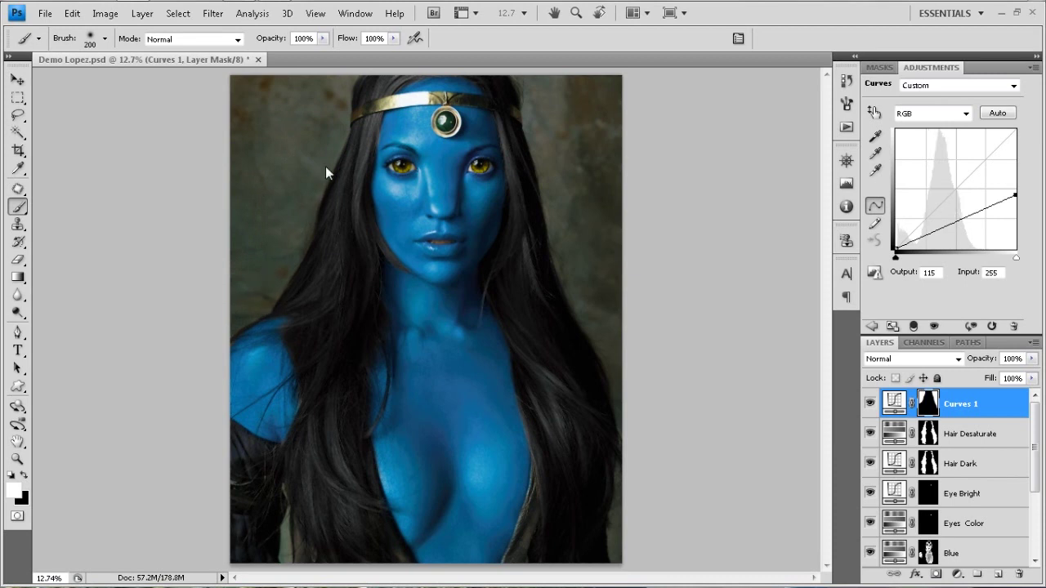
{"action": "key", "text": "x"}
{"action": "key", "text": "x"}
{"action": "key", "text": "ctrl+plus"}
{"action": "key", "text": "ctrl+plus"}
{"action": "key", "text": "ctrl+plus"}
{"action": "key", "text": "ctrl+plus"}
{"action": "left_click_drag", "start_coordinate": [325, 434], "coordinate": [570, 98]}
{"action": "mouse_move", "coordinate": [540, 322]}
{"action": "left_mouse_down"}
{"action": "mouse_move", "coordinate": [540, 292]}
{"action": "mouse_move", "coordinate": [543, 425]}
{"action": "mouse_move", "coordinate": [563, 426]}
{"action": "mouse_move", "coordinate": [585, 400]}
{"action": "mouse_move", "coordinate": [599, 417]}
{"action": "mouse_move", "coordinate": [623, 413]}
{"action": "mouse_move", "coordinate": [636, 377]}
{"action": "mouse_move", "coordinate": [660, 434]}
{"action": "mouse_move", "coordinate": [562, 174]}
{"action": "left_mouse_up"}
{"action": "key", "text": "bracketleft"}
{"action": "key", "text": "bracketleft"}
{"action": "key", "text": "bracketleft"}
{"action": "key", "text": "bracketleft"}
{"action": "key", "text": "x"}
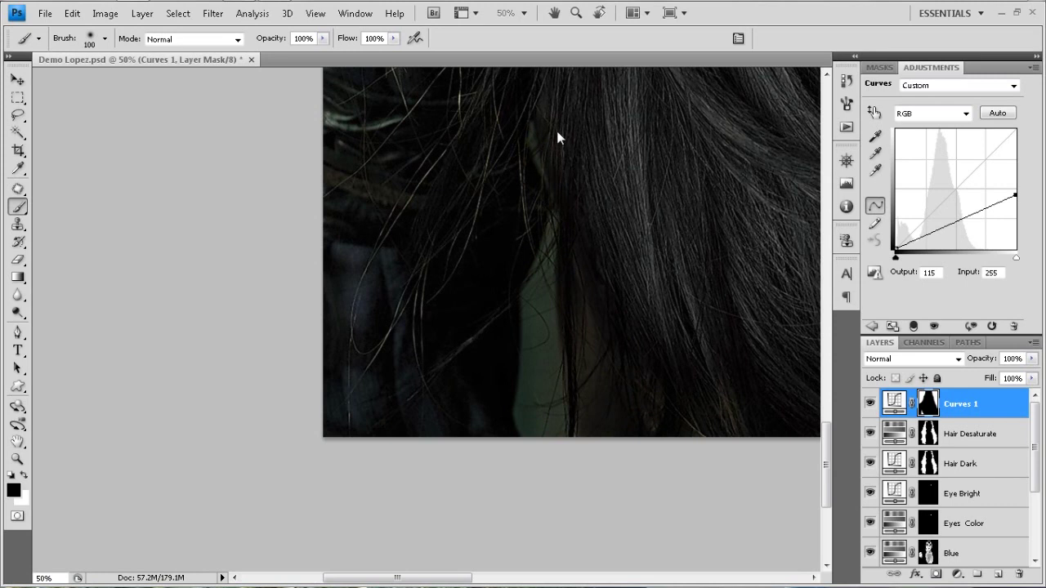
{"action": "key", "text": "x"}
{"action": "key", "text": "x"}
{"action": "key", "text": "ctrl+0"}
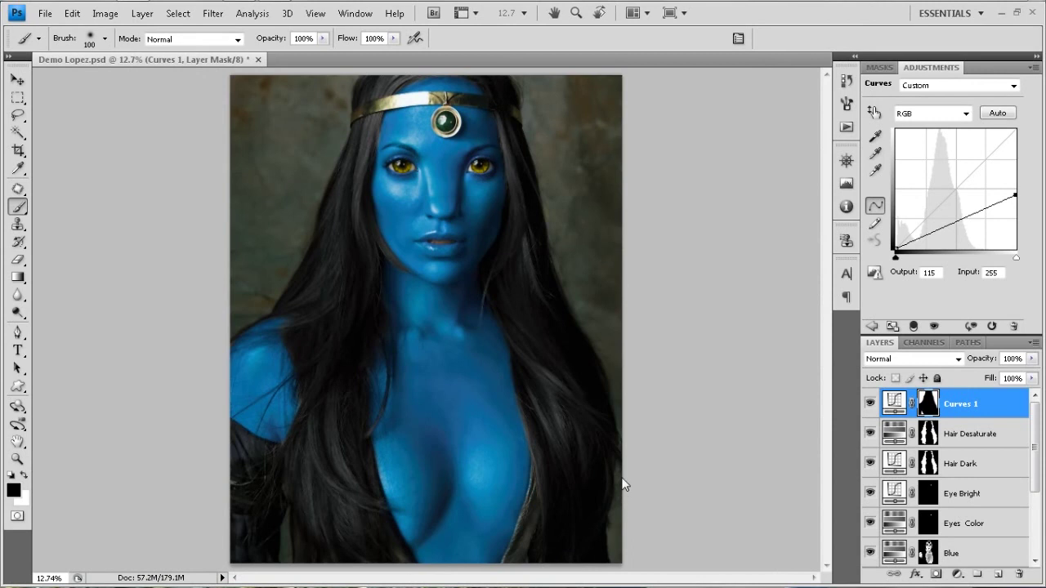
Touch up the remaining background in the Curves 1 mask with a white 300 px brush and check the brush hardness setting
{"action": "key", "text": "bracketright"}
{"action": "key", "text": "bracketright"}
{"action": "key", "text": "bracketright"}
{"action": "key", "text": "bracketright"}
{"action": "key", "text": "bracketright"}
{"action": "key", "text": "bracketright"}
{"action": "key", "text": "x"}
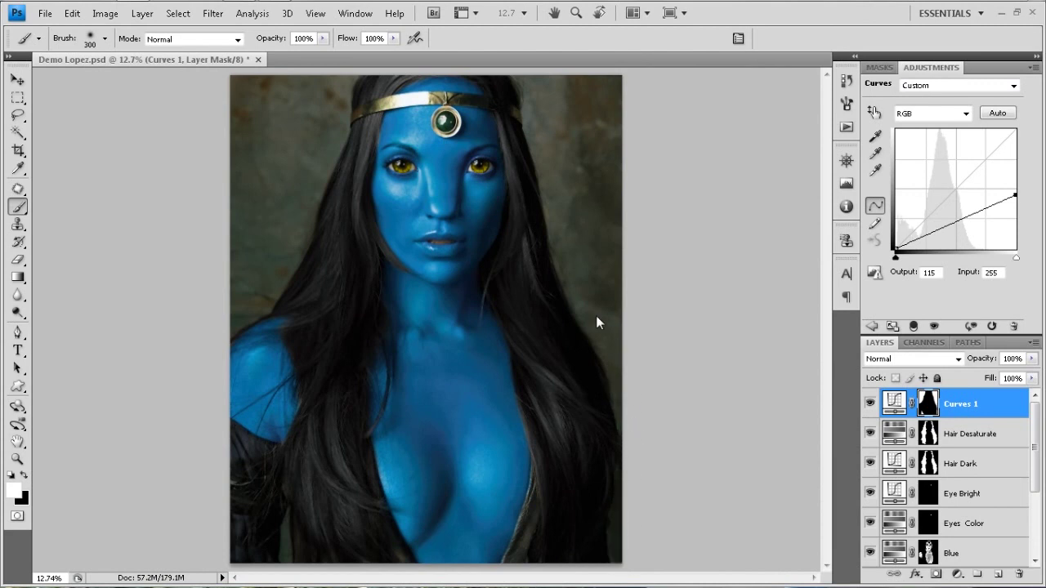
{"action": "right_click", "coordinate": [477, 223]}
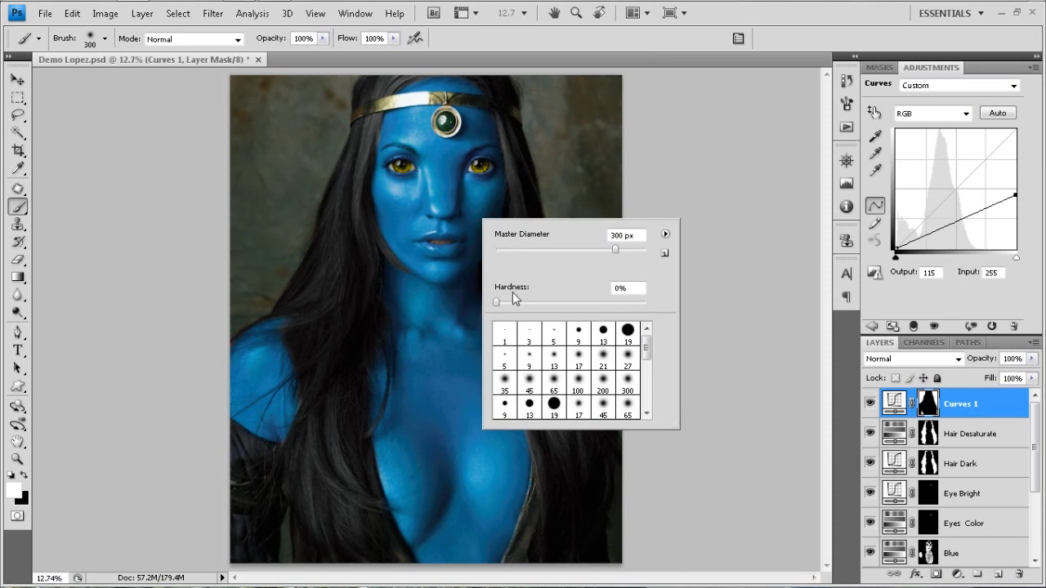
{"action": "left_click", "coordinate": [709, 161]}
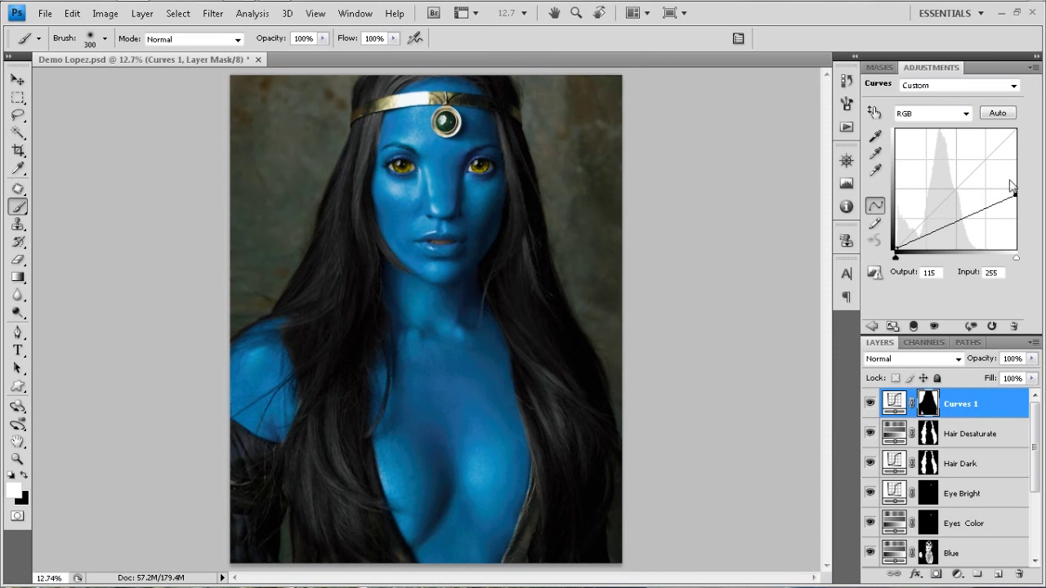
Restore the curve's white point output to 255 and bow the curve down with two points, the lower at input 79, output 22
{"action": "left_click_drag", "start_coordinate": [1015, 195], "coordinate": [1038, 129]}
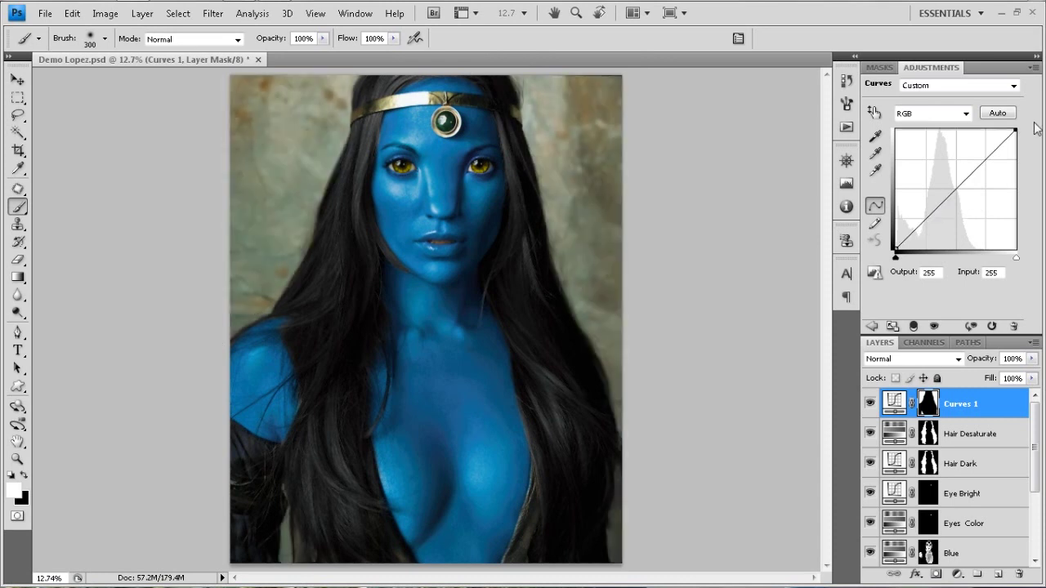
{"action": "left_click_drag", "start_coordinate": [957, 196], "coordinate": [950, 229]}
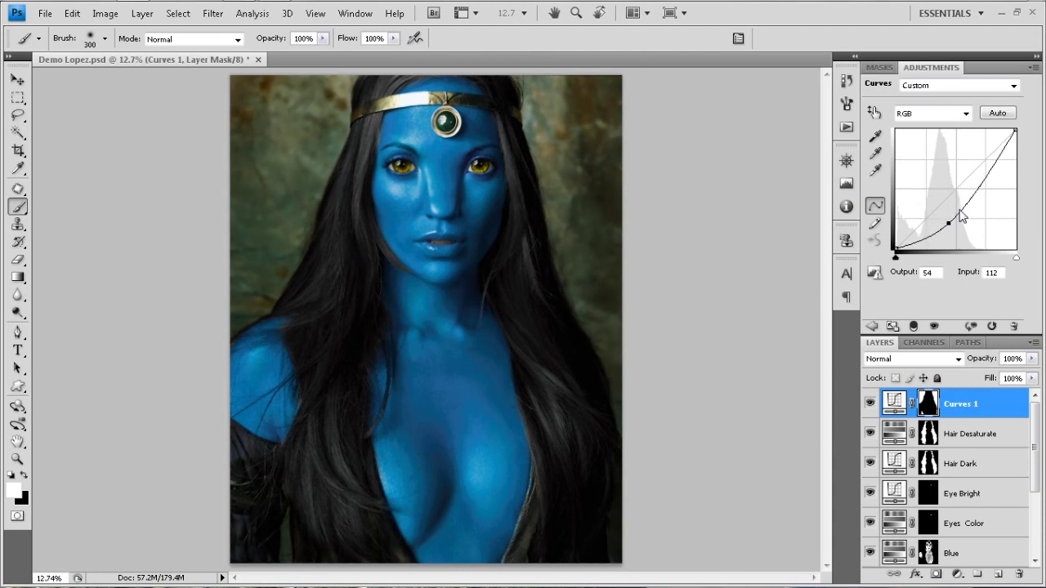
{"action": "left_click", "coordinate": [977, 199]}
{"action": "left_click_drag", "start_coordinate": [952, 220], "coordinate": [939, 237]}
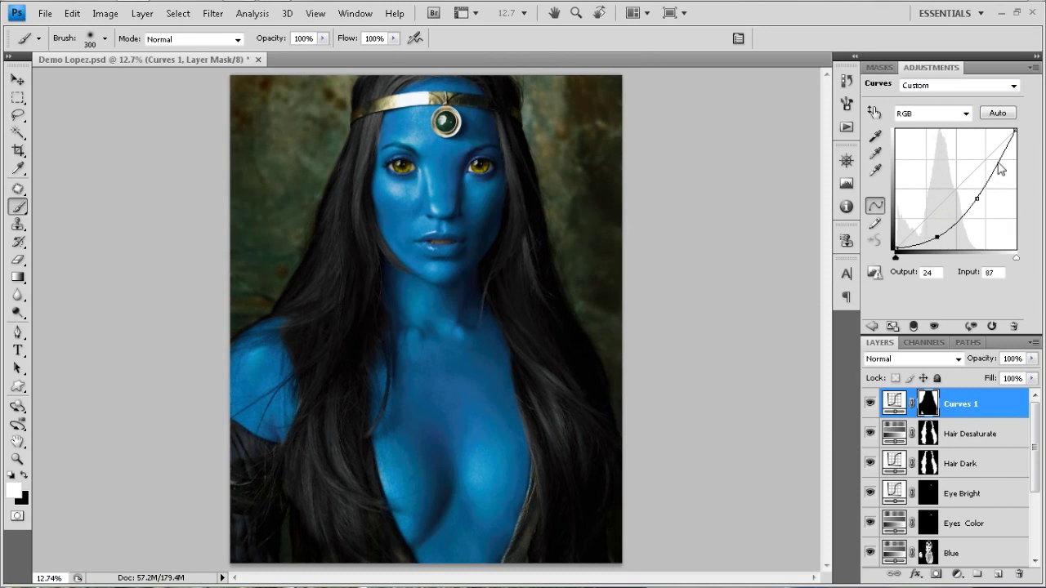
{"action": "left_click", "coordinate": [1014, 131]}
{"action": "left_click_drag", "start_coordinate": [977, 198], "coordinate": [978, 203]}
{"action": "left_click_drag", "start_coordinate": [937, 238], "coordinate": [935, 243]}
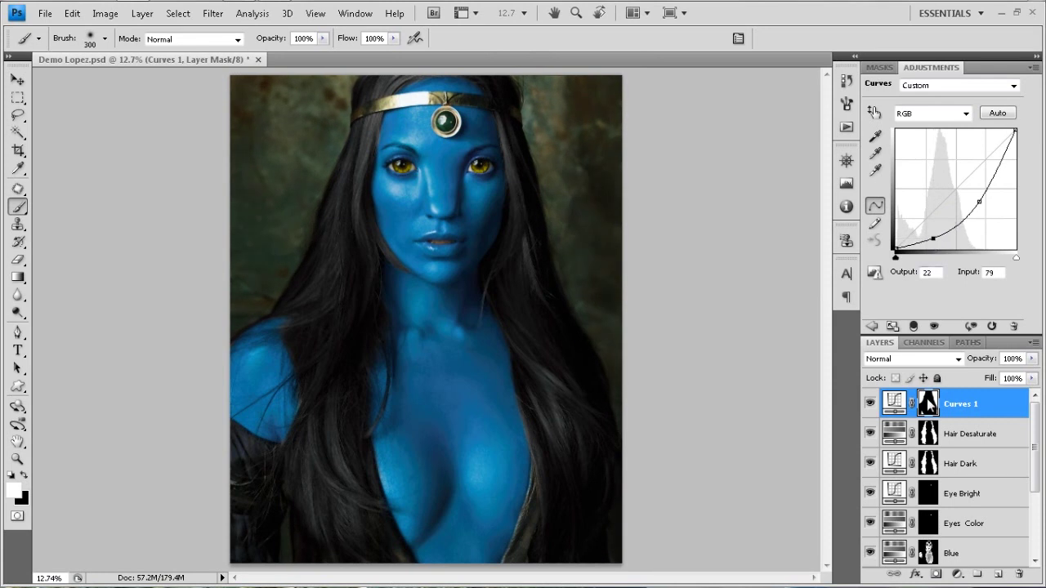
Load the Curves 1 mask as a selection and add a Vibrance adjustment layer with vibrance set to +76
{"action": "left_click", "coordinate": [929, 404], "text": "ctrl"}
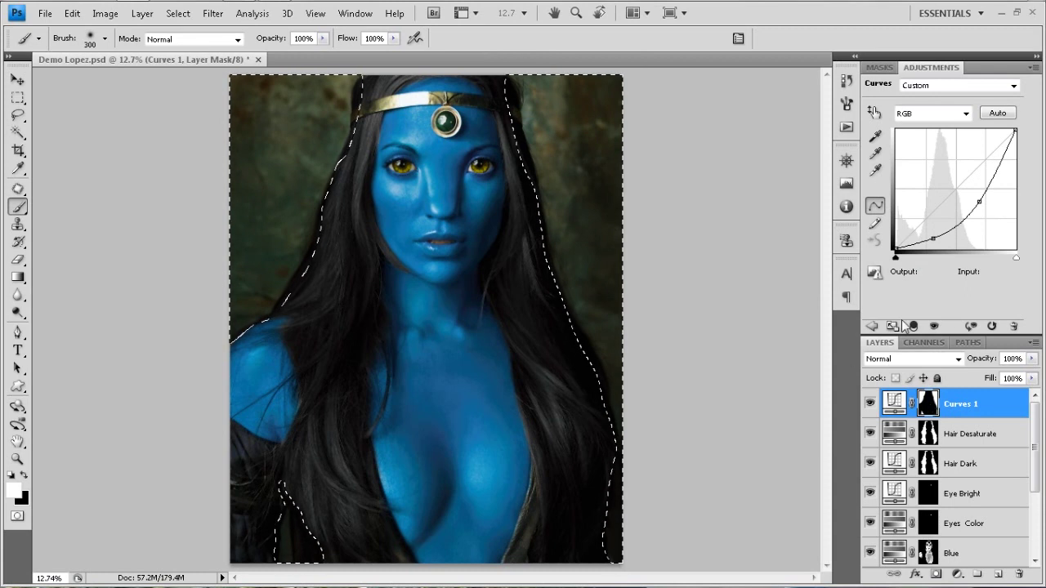
{"action": "left_click", "coordinate": [872, 325]}
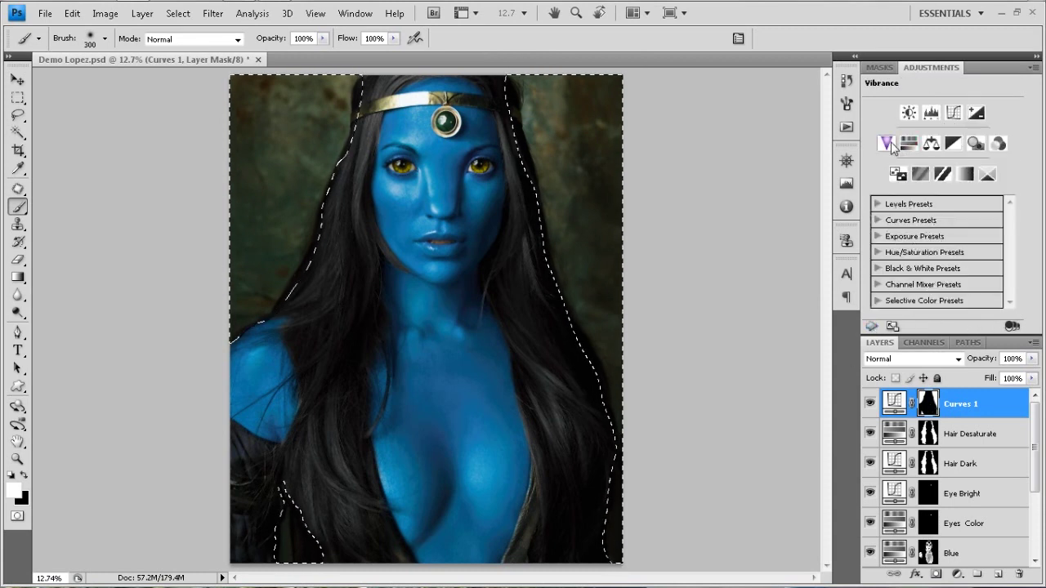
{"action": "left_click", "coordinate": [888, 143]}
{"action": "left_click_drag", "start_coordinate": [943, 121], "coordinate": [1001, 131]}
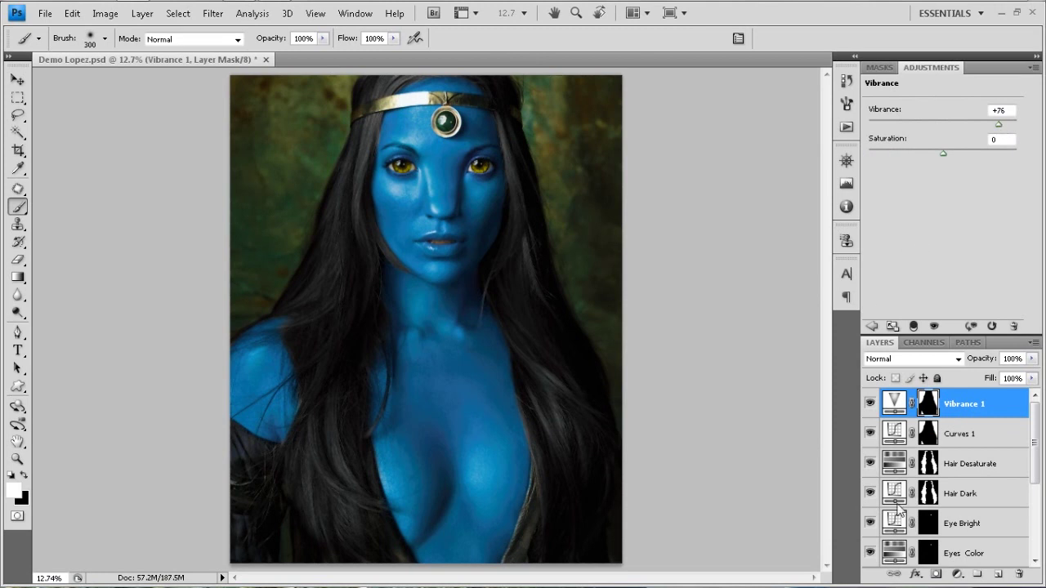
Hide and reshow the Vibrance 1 and Curves 1 layers to compare the background before and after
{"action": "left_click", "coordinate": [869, 434]}
{"action": "left_click", "coordinate": [870, 403]}
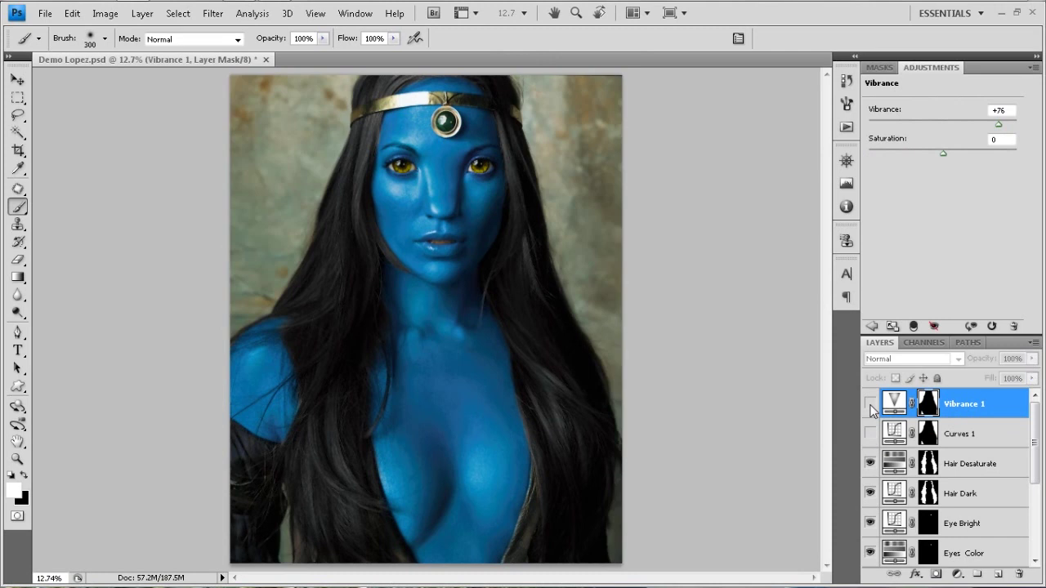
{"action": "left_click", "coordinate": [870, 404]}
{"action": "left_click", "coordinate": [869, 434]}
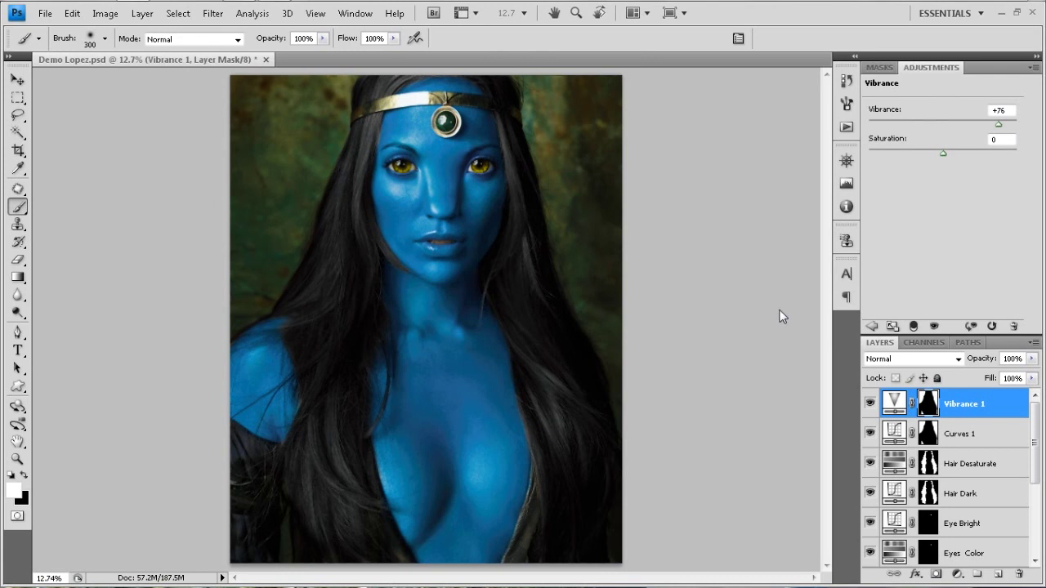
{"action": "left_click_drag", "start_coordinate": [869, 433], "coordinate": [872, 408]}
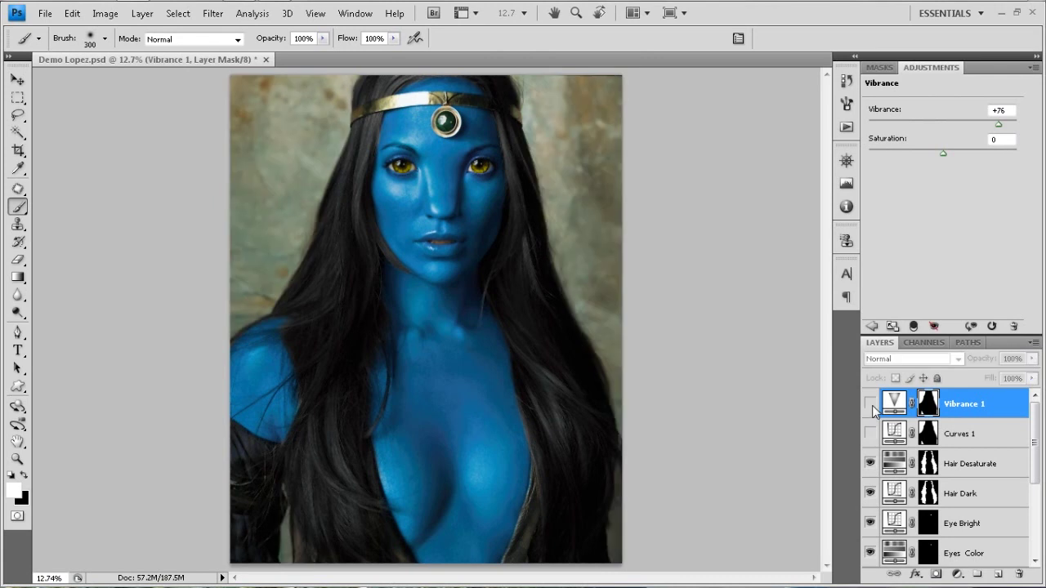
{"action": "left_click", "coordinate": [870, 433]}
{"action": "left_click", "coordinate": [869, 403]}
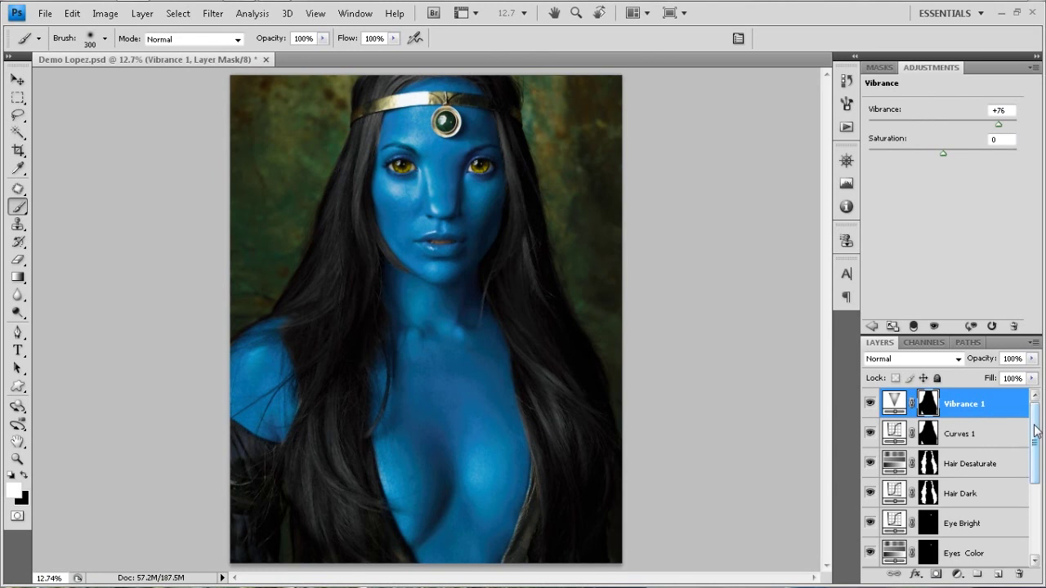
Load the Vibrance 1 mask as a selection and copy that background area of Layer 1 to a new layer
{"action": "left_click", "coordinate": [928, 404], "text": "ctrl"}
{"action": "scroll", "coordinate": [960, 507], "scroll_direction": "down", "scroll_amount": 3}
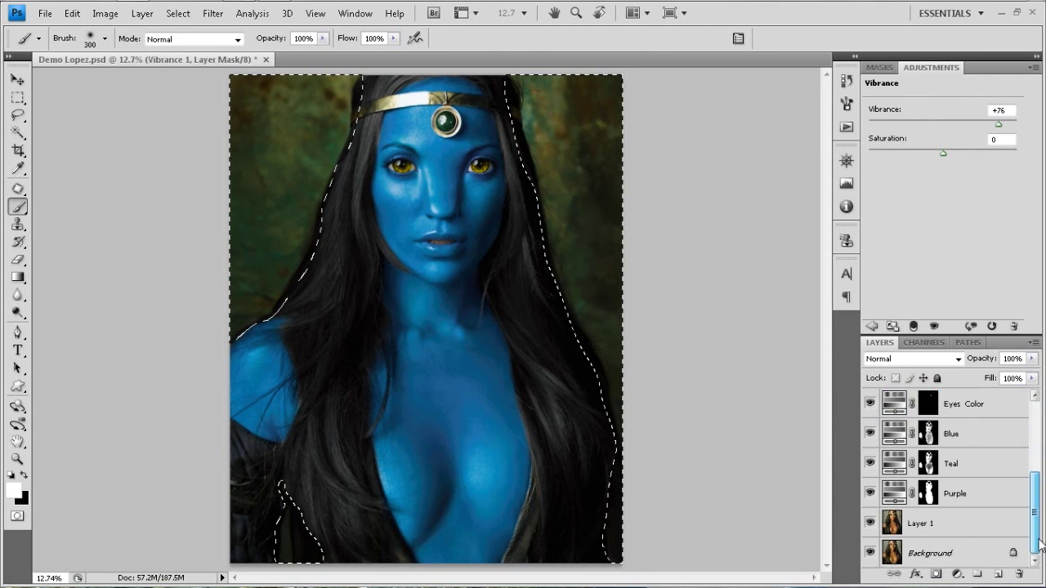
{"action": "left_click", "coordinate": [959, 521]}
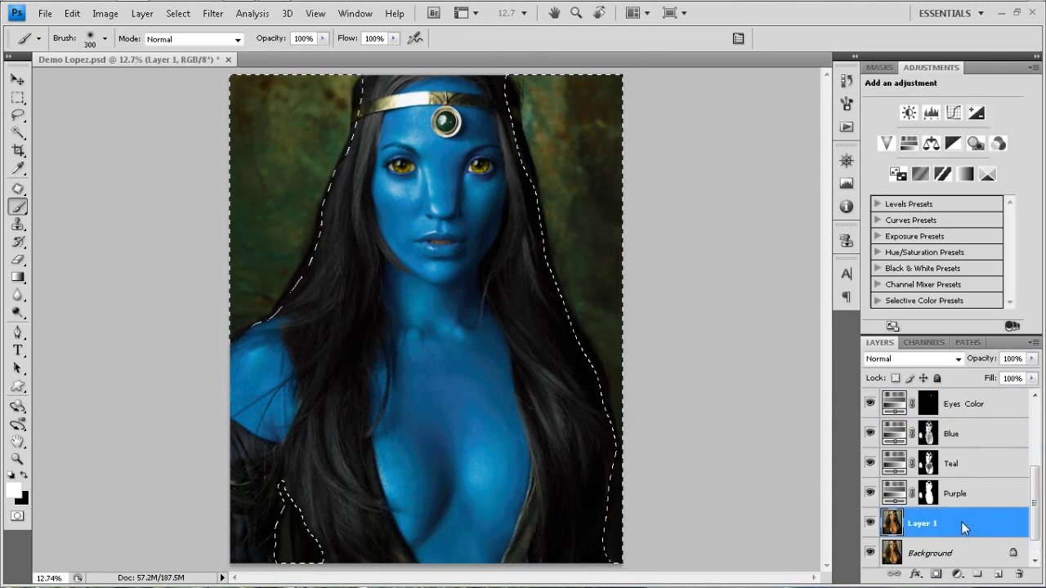
{"action": "key", "text": "ctrl+j"}
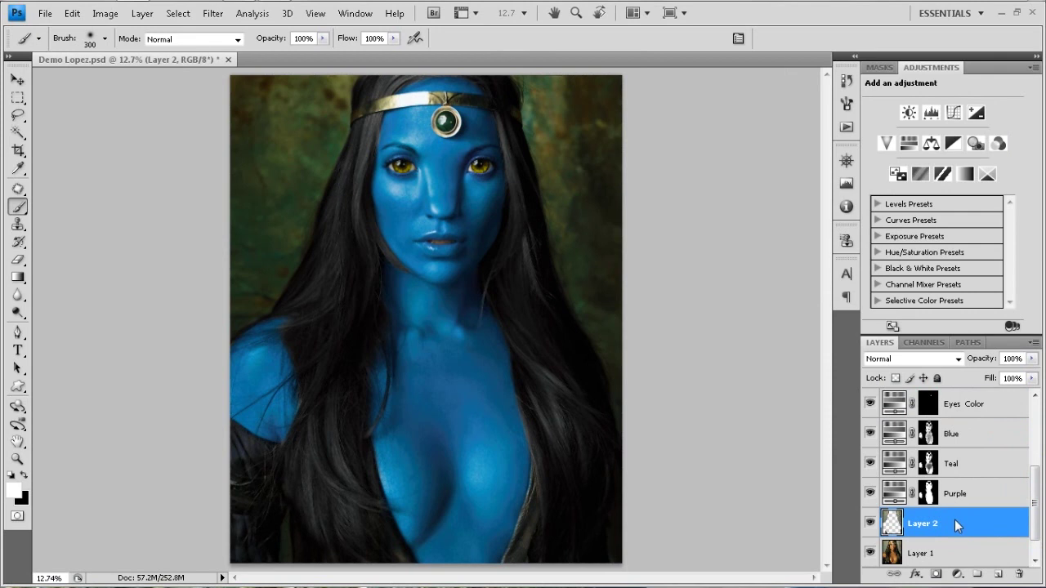
Toggle Layer 1 and Background visibility, and isolate Layer 2 to examine the copied background area before showing all layers again
{"action": "left_click", "coordinate": [870, 553]}
{"action": "scroll", "coordinate": [871, 554], "scroll_direction": "down", "scroll_amount": 1}
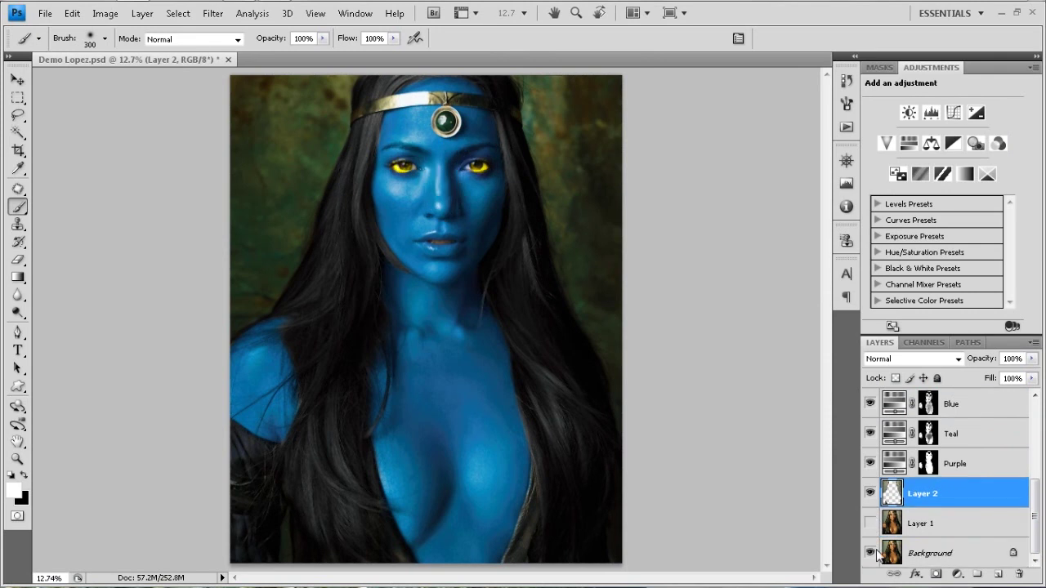
{"action": "left_click", "coordinate": [870, 553]}
{"action": "left_click", "coordinate": [869, 522]}
{"action": "left_click", "coordinate": [869, 553]}
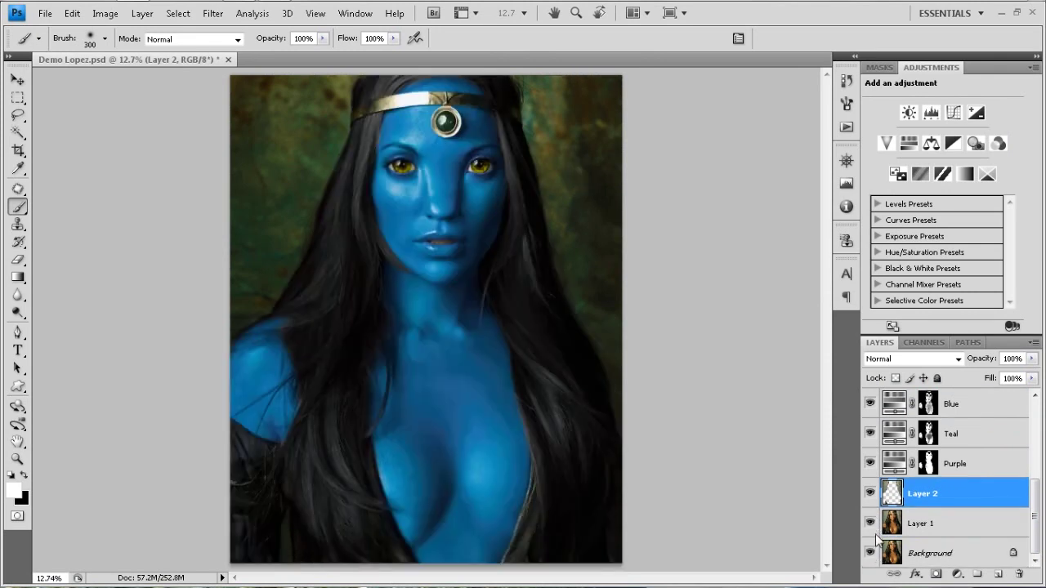
{"action": "left_click", "coordinate": [870, 493], "text": "alt"}
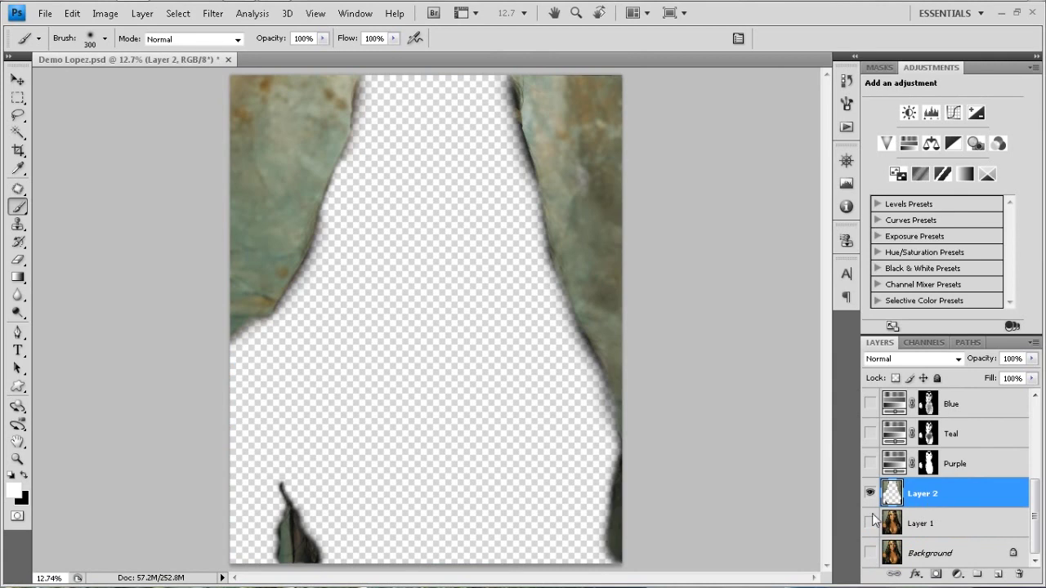
{"action": "left_click", "coordinate": [869, 493], "text": "alt"}
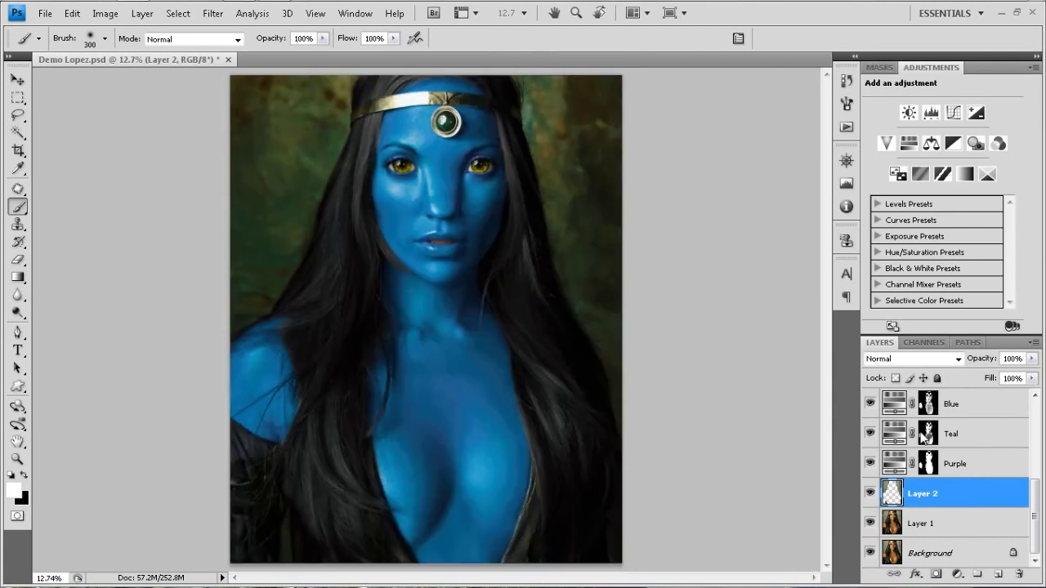
Apply a Gaussian Blur with a radius of 20 pixels to the background copy on Layer 2
{"action": "scroll", "coordinate": [632, 198], "scroll_direction": "up", "scroll_amount": 4}
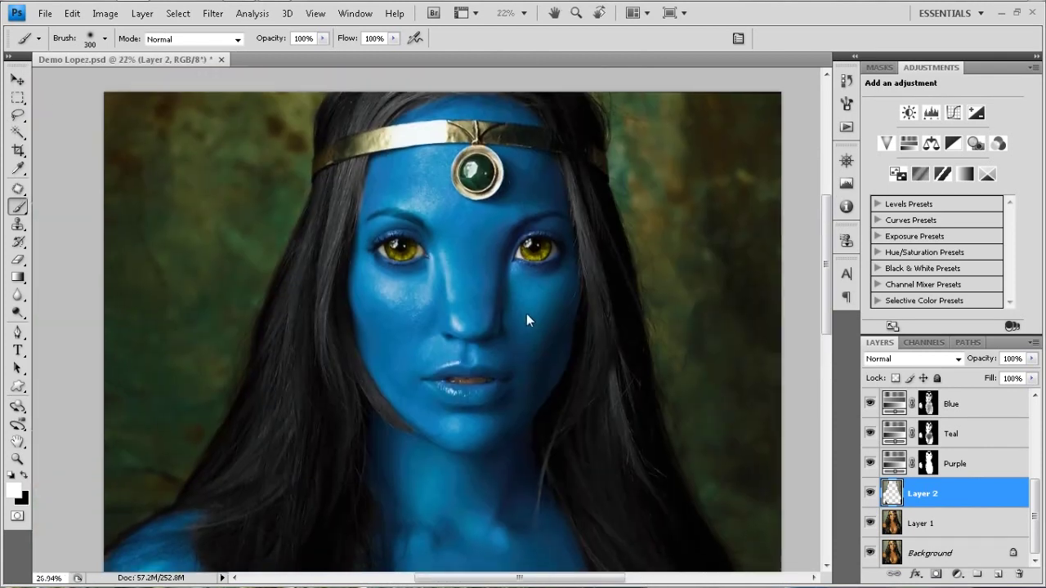
{"action": "scroll", "coordinate": [530, 311], "scroll_direction": "up", "scroll_amount": 2}
{"action": "left_click", "coordinate": [200, 16]}
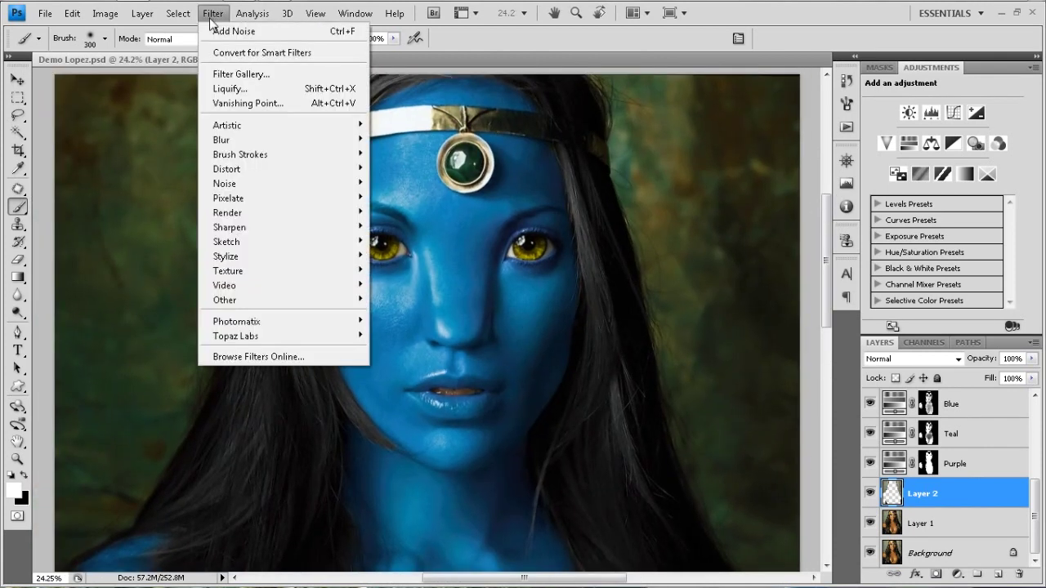
{"action": "mouse_move", "coordinate": [234, 140]}
{"action": "left_click", "coordinate": [410, 198]}
{"action": "left_click_drag", "start_coordinate": [938, 170], "coordinate": [799, 132]}
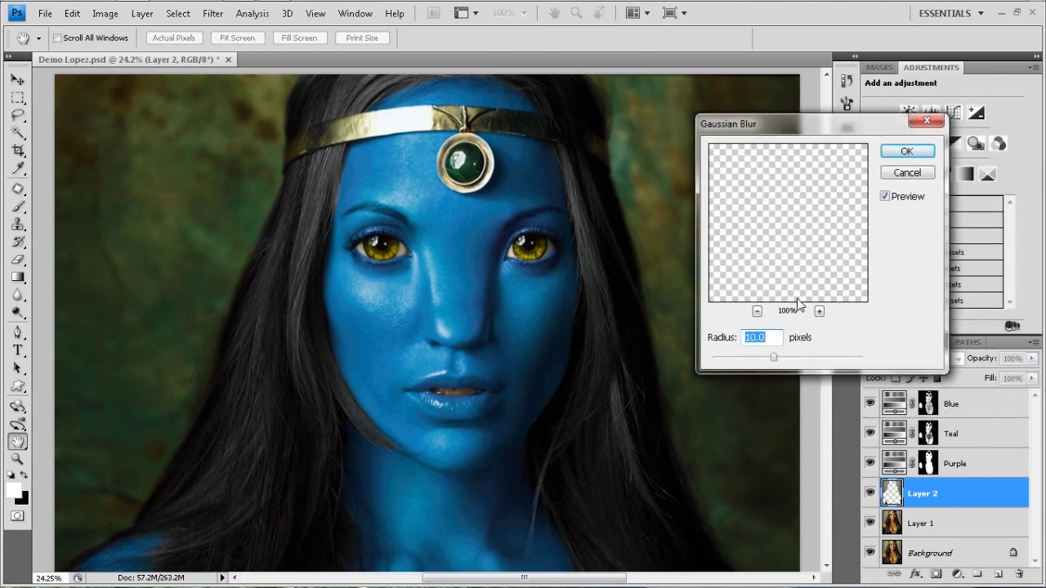
{"action": "left_click_drag", "start_coordinate": [777, 360], "coordinate": [807, 362]}
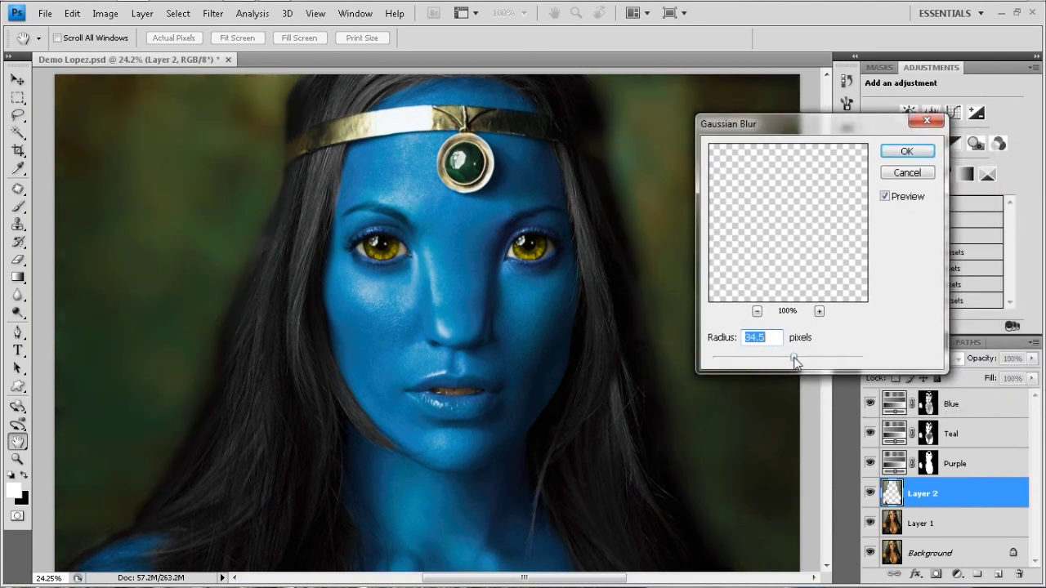
{"action": "left_click_drag", "start_coordinate": [806, 362], "coordinate": [781, 357]}
{"action": "type", "text": "20"}
{"action": "key", "text": "Return"}
Toggle the blurred Layer 2 off and on at full image view to compare the background, and delete that layer
{"action": "key", "text": "b"}
{"action": "key", "text": "ctrl+0"}
{"action": "left_click", "coordinate": [870, 493]}
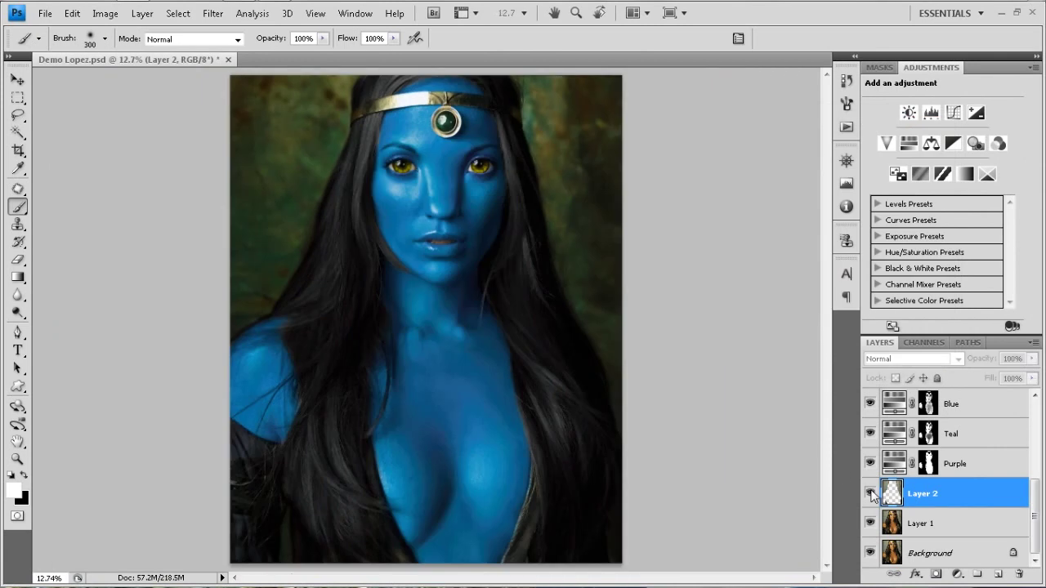
{"action": "left_click", "coordinate": [870, 494]}
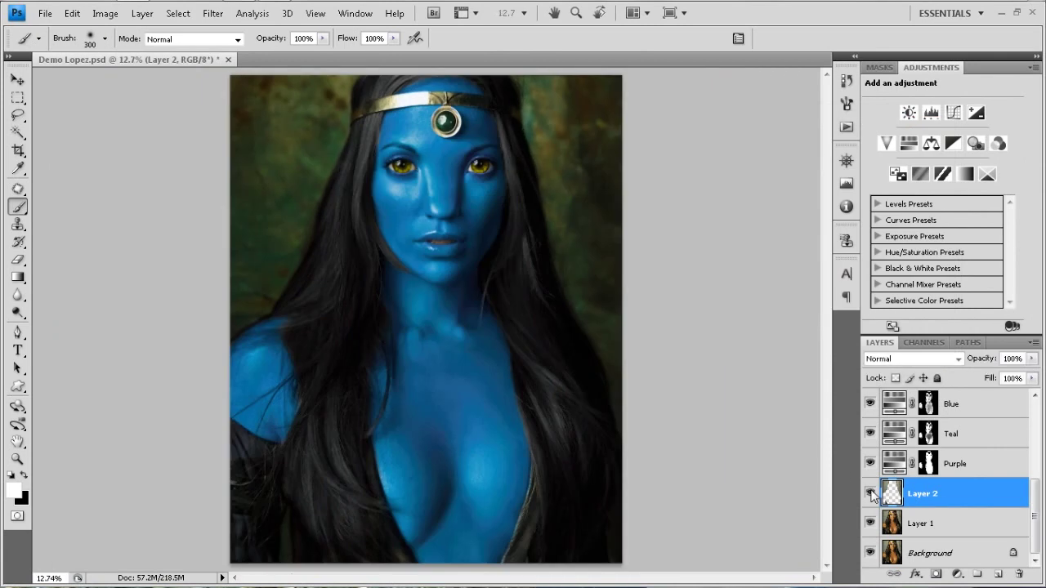
{"action": "left_click", "coordinate": [870, 493]}
{"action": "left_click", "coordinate": [870, 493]}
{"action": "left_click", "coordinate": [870, 493]}
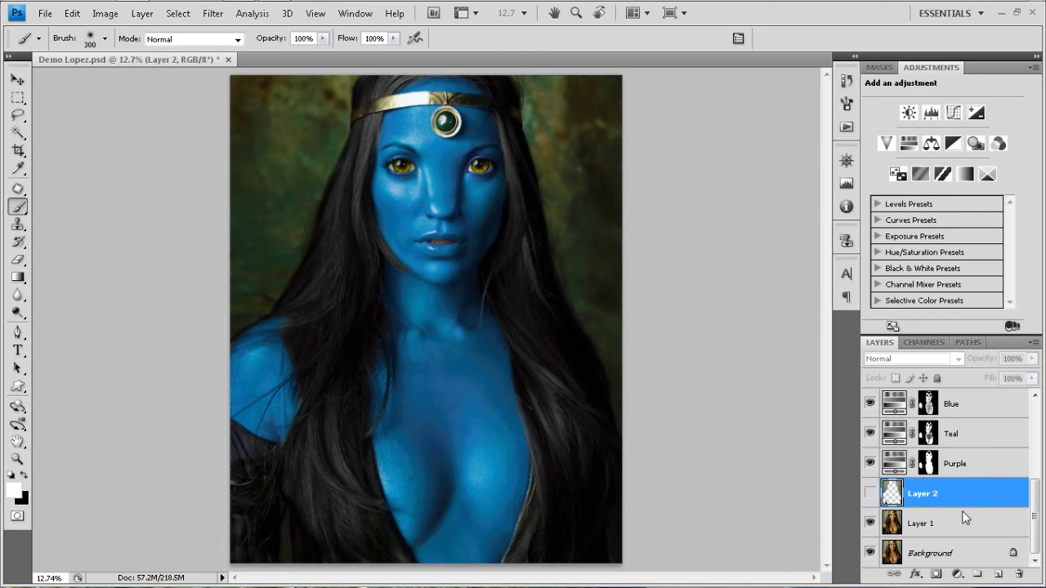
{"action": "key", "text": "Delete"}
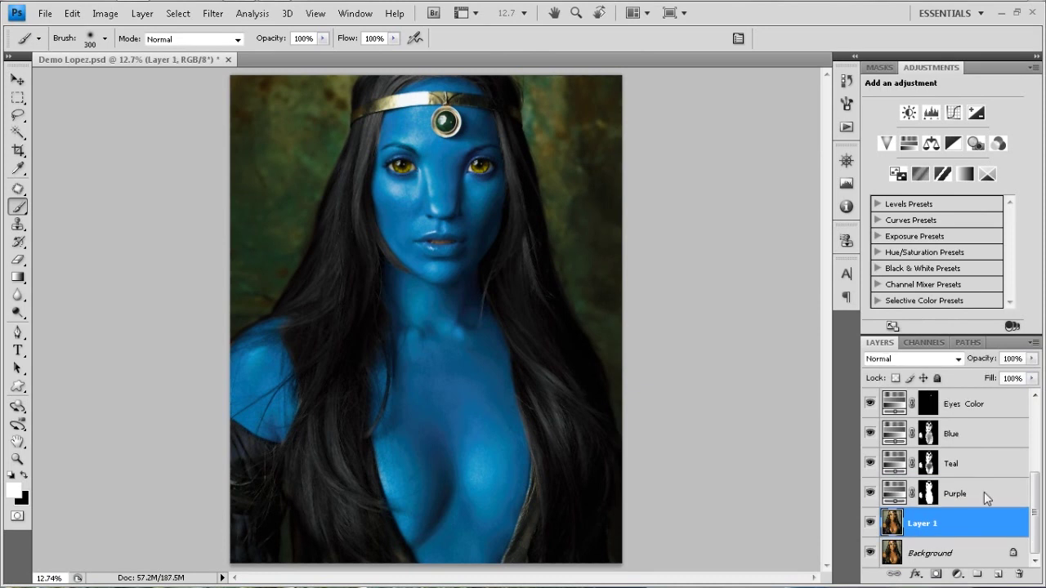
Toggle the visibility of Vibrance 1 and Curves 1 to review their effect on the background
{"action": "scroll", "coordinate": [988, 462], "scroll_direction": "up", "scroll_amount": 3}
{"action": "left_click_drag", "start_coordinate": [870, 404], "coordinate": [871, 433]}
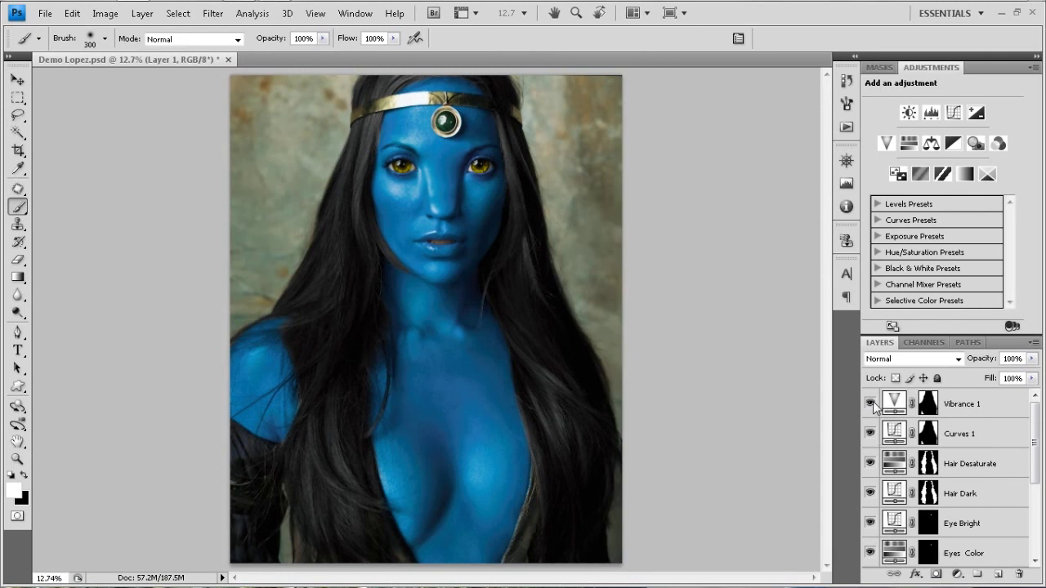